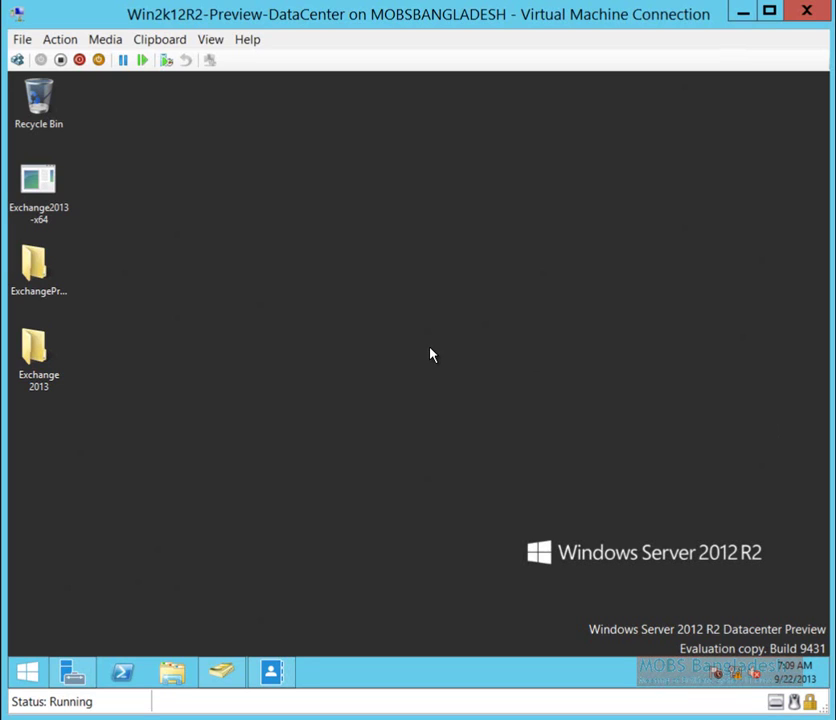
Launch Active Directory Administrative Center from the Tools menu in Server Manager
click(74, 673)
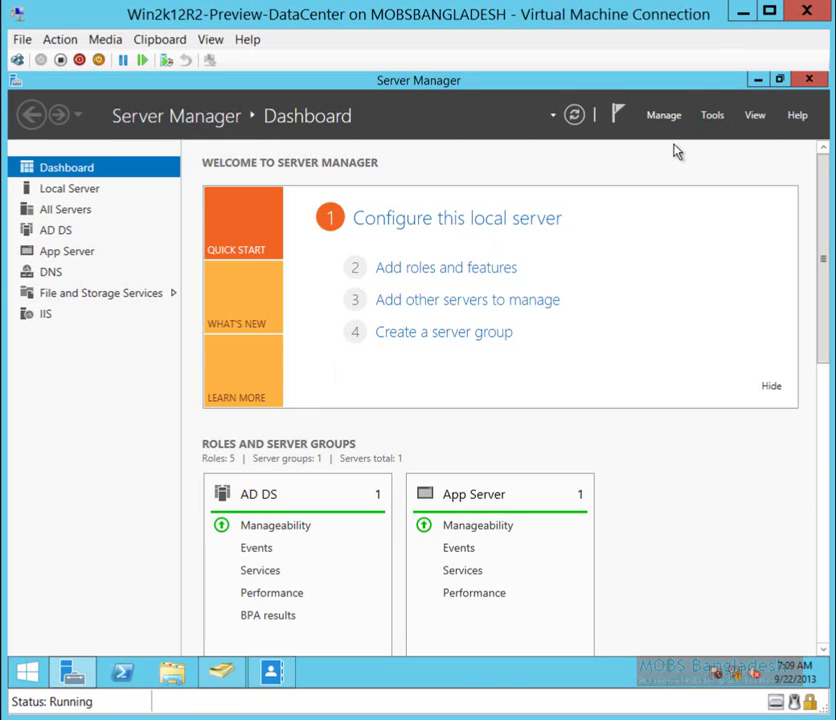
click(712, 116)
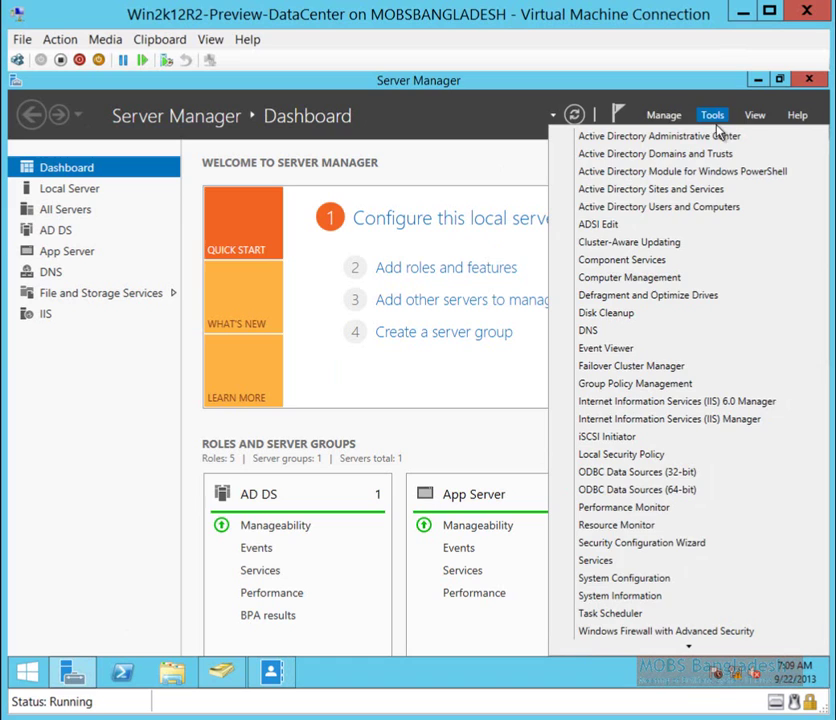
click(718, 138)
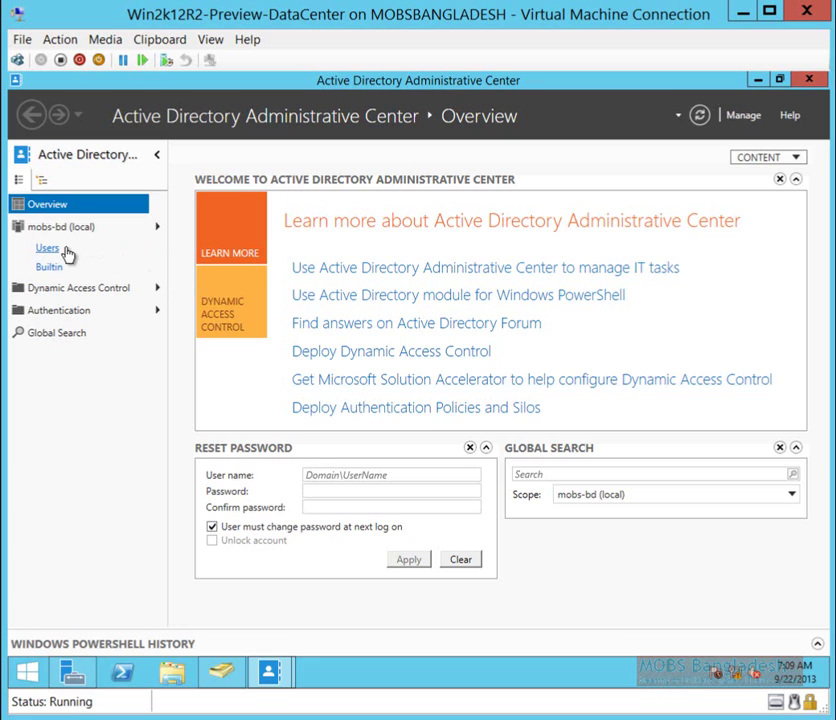
Browse mobs-bd (local) into RHQ\Admin to view its four users
click(53, 231)
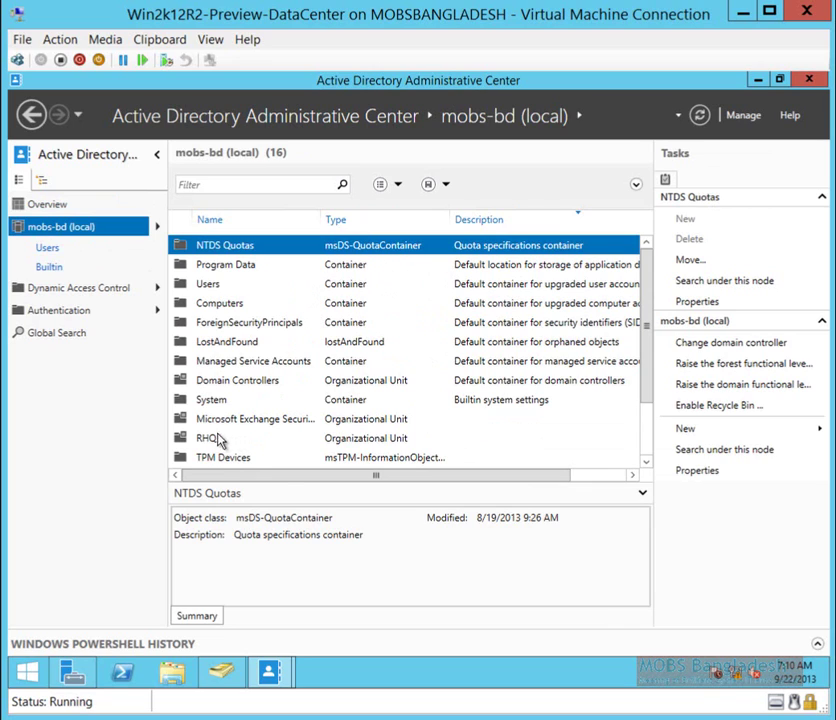
click(208, 442)
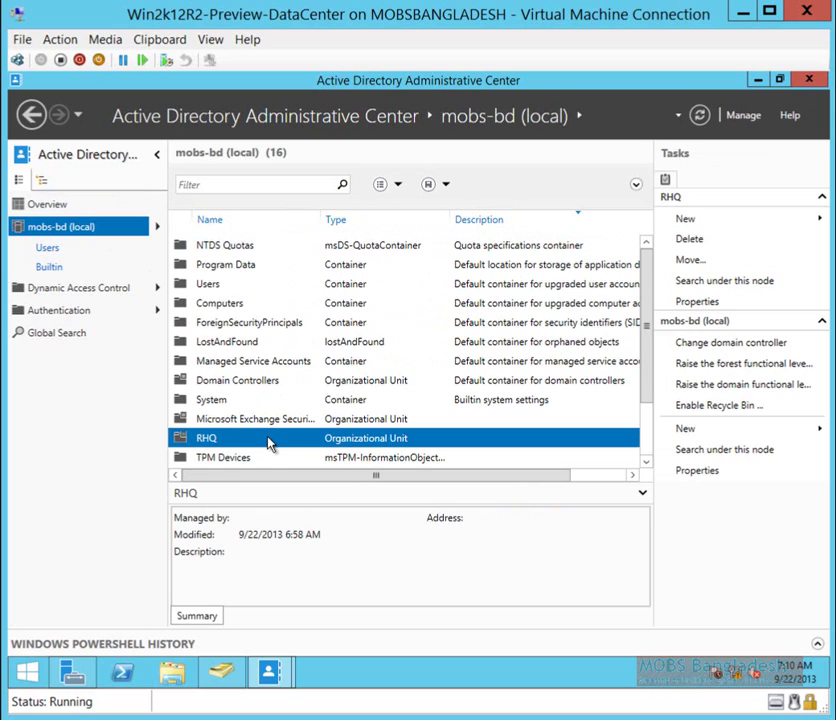
double_click(296, 447)
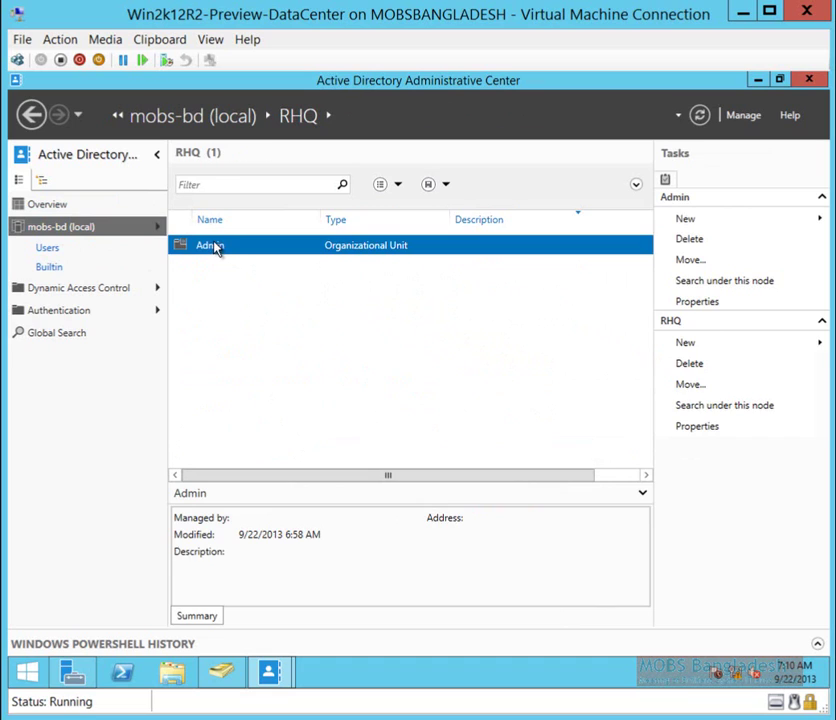
double_click(214, 247)
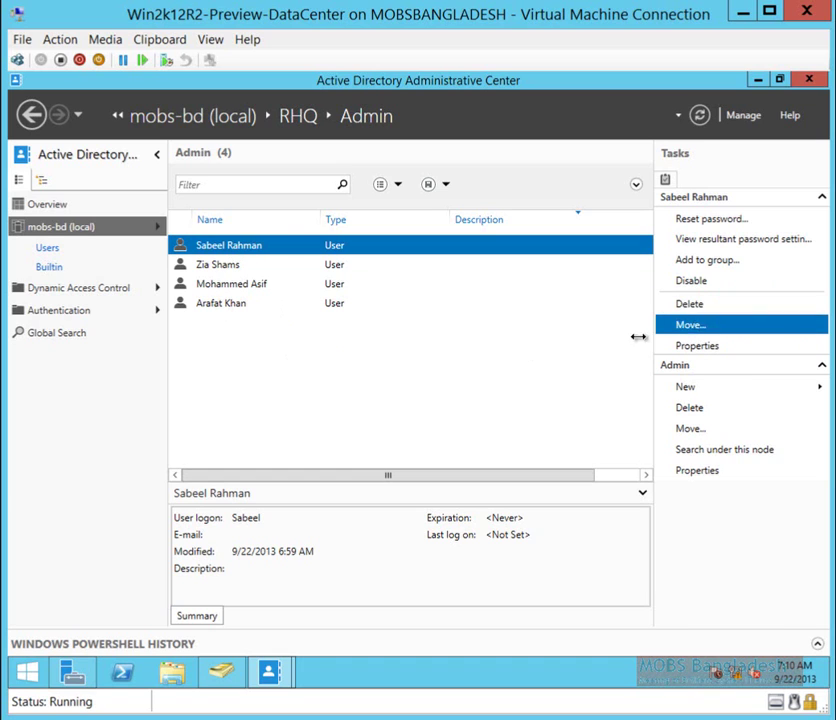
Return to the mobs-bd (local) domain contents and select the RHQ OU
click(60, 229)
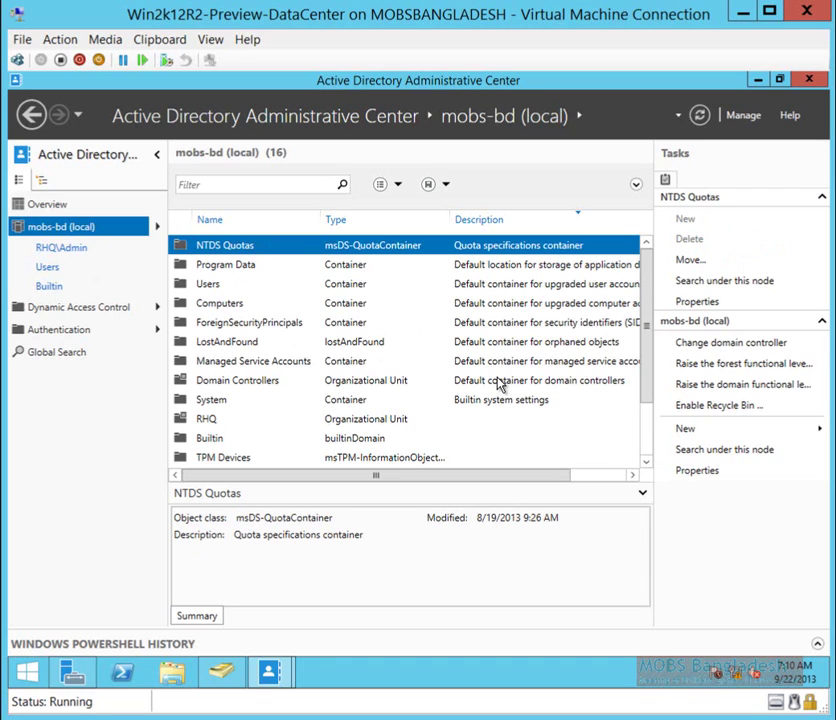
click(474, 421)
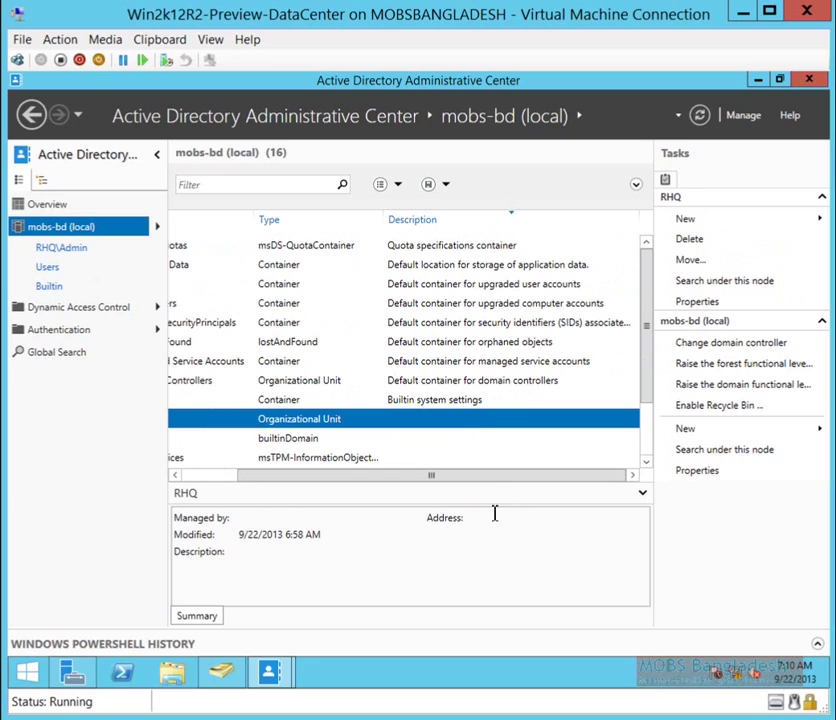
drag(386, 478, 341, 478)
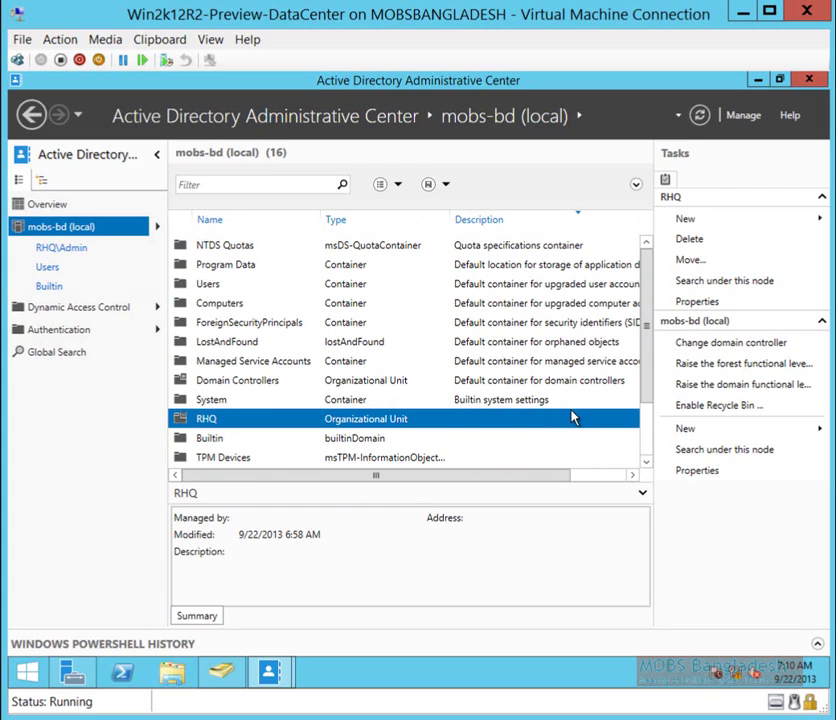
Enable the forest Recycle Bin, accept both prompts, and refresh mobs-bd to list 17 items
click(741, 408)
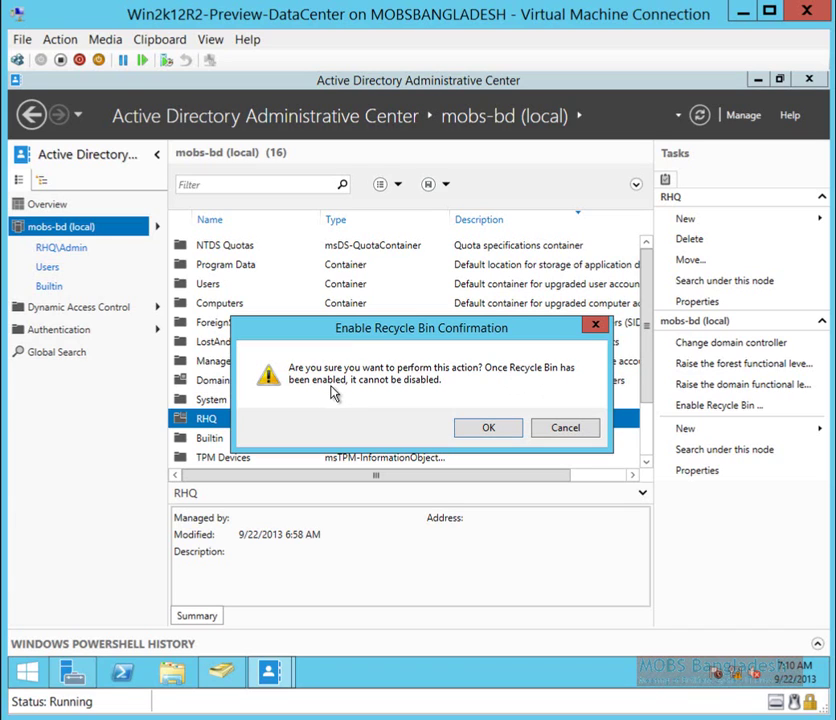
click(488, 428)
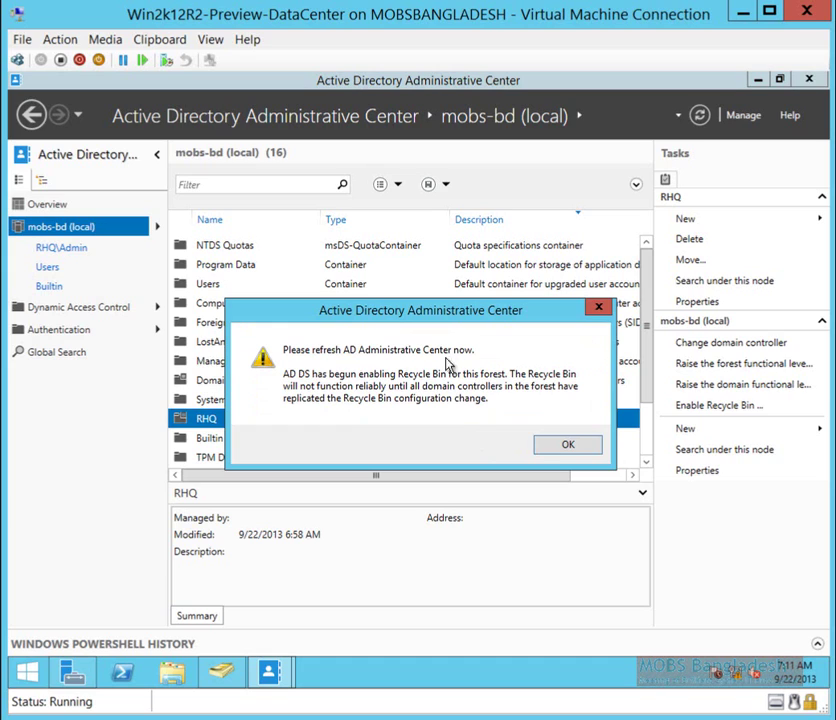
click(577, 447)
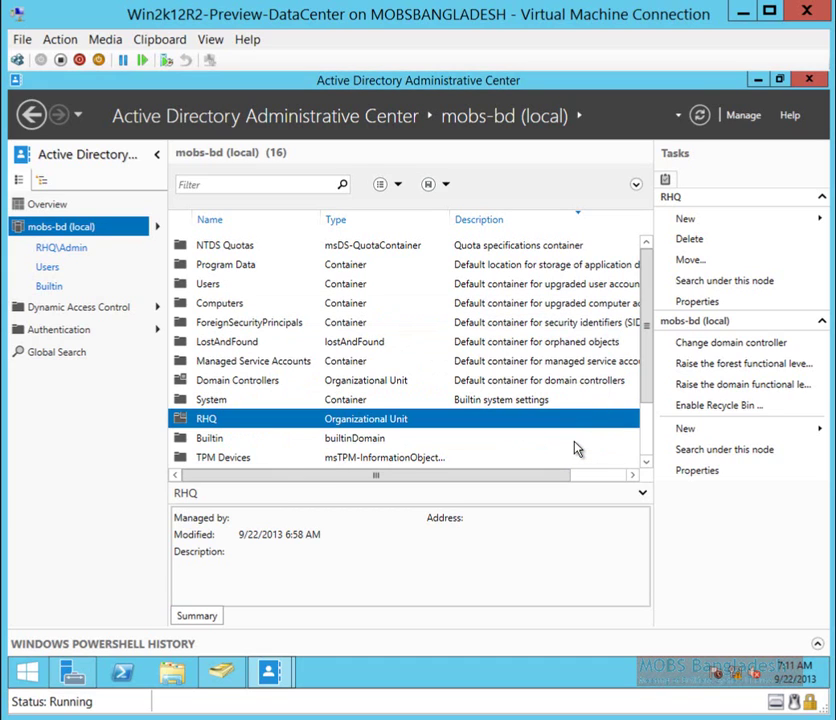
click(700, 117)
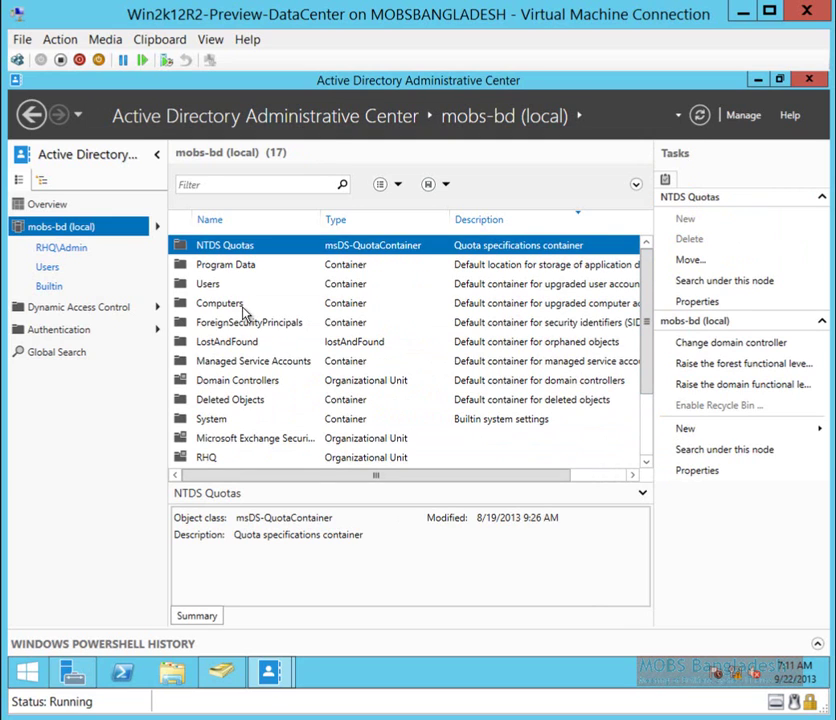
Open Active Directory Users and Computers and browse to the RHQ\Admin OU
click(757, 80)
click(713, 117)
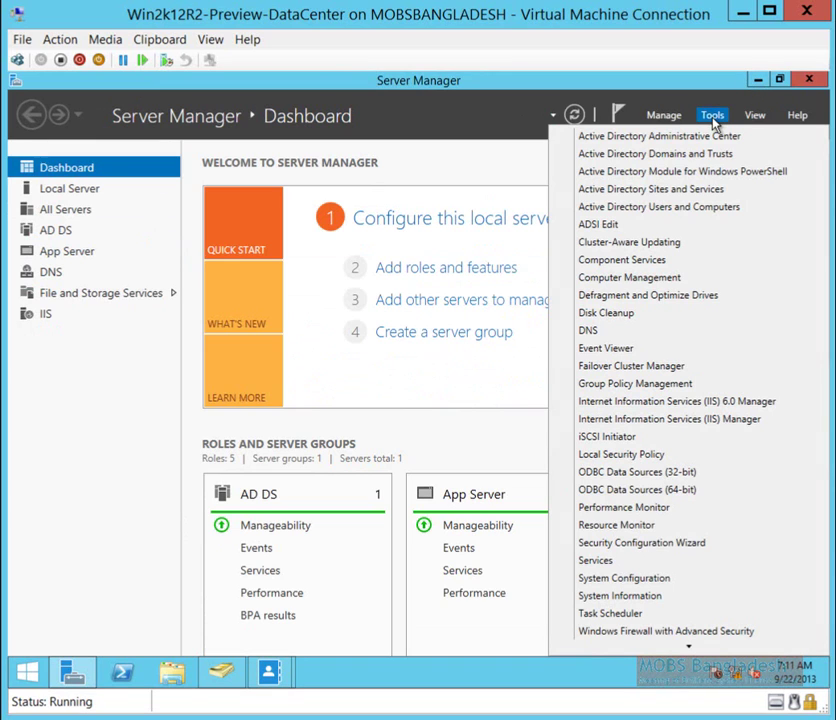
click(705, 207)
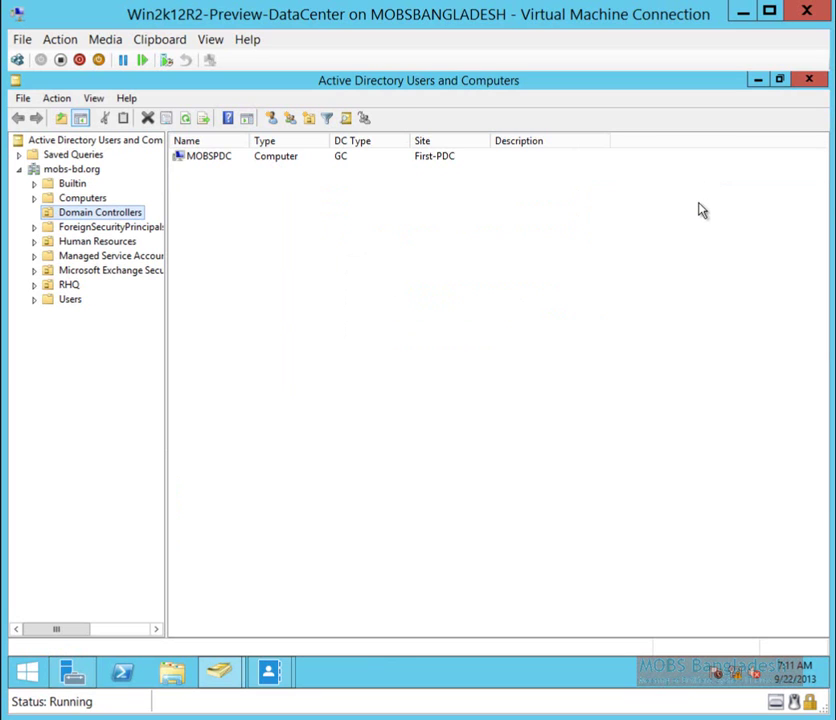
click(64, 285)
double_click(195, 160)
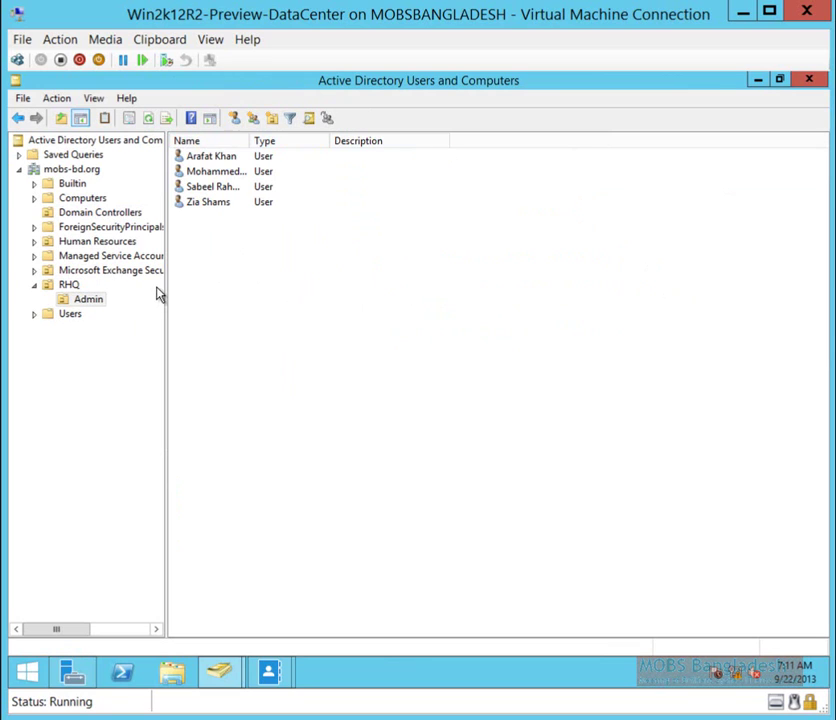
Delete two of the four Admin users, confirming the deletion
click(216, 200)
shift+click(211, 190)
right_click(211, 190)
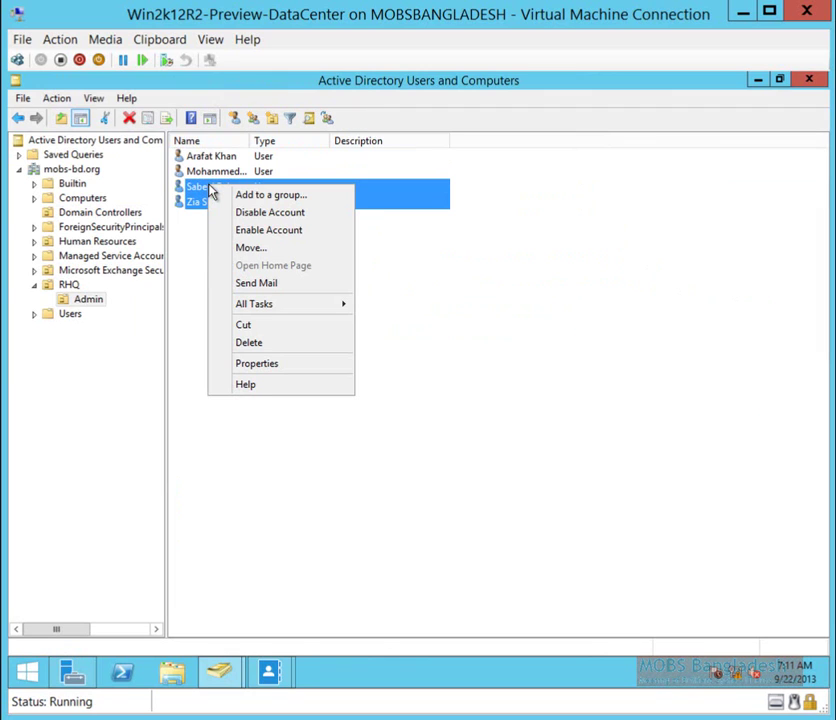
click(250, 343)
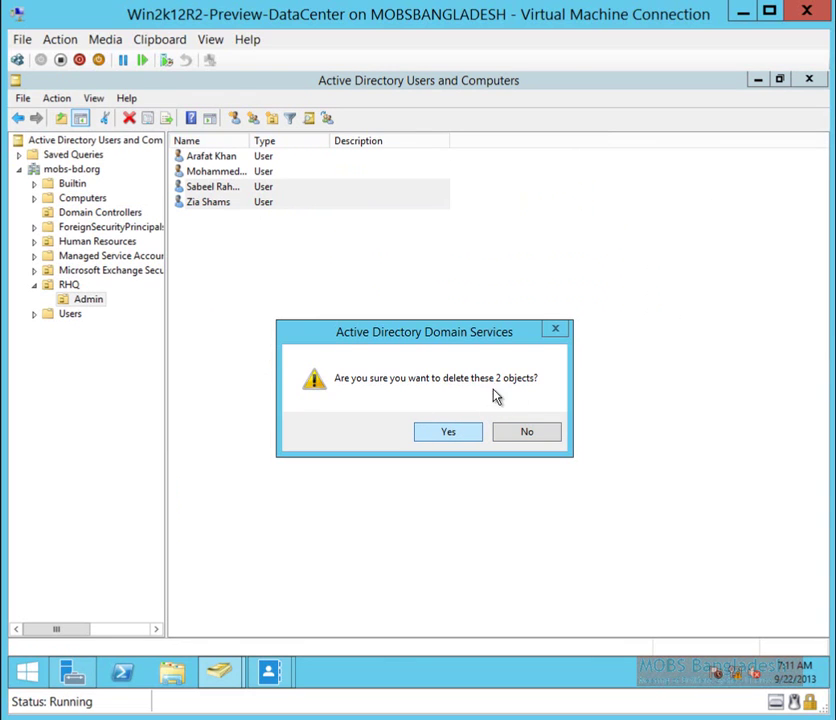
click(446, 432)
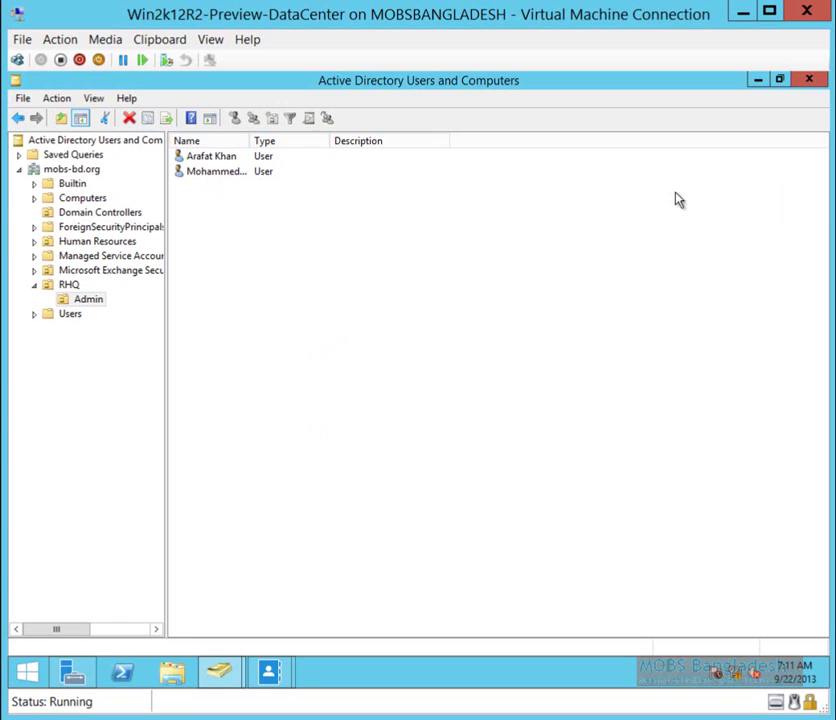
Return to the Administrative Center and refresh mobs-bd (local) so Deleted Objects appears
click(757, 80)
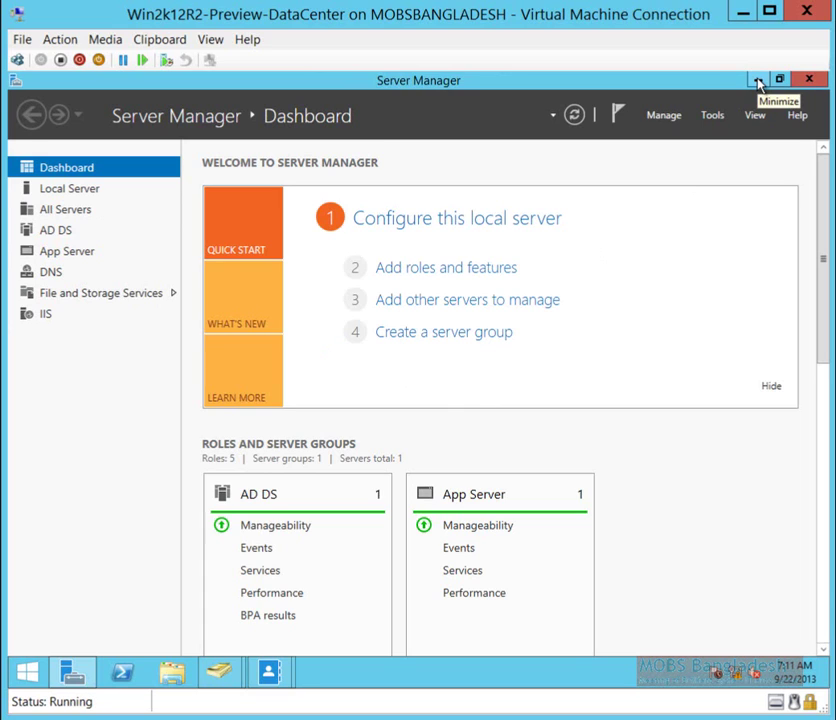
click(757, 80)
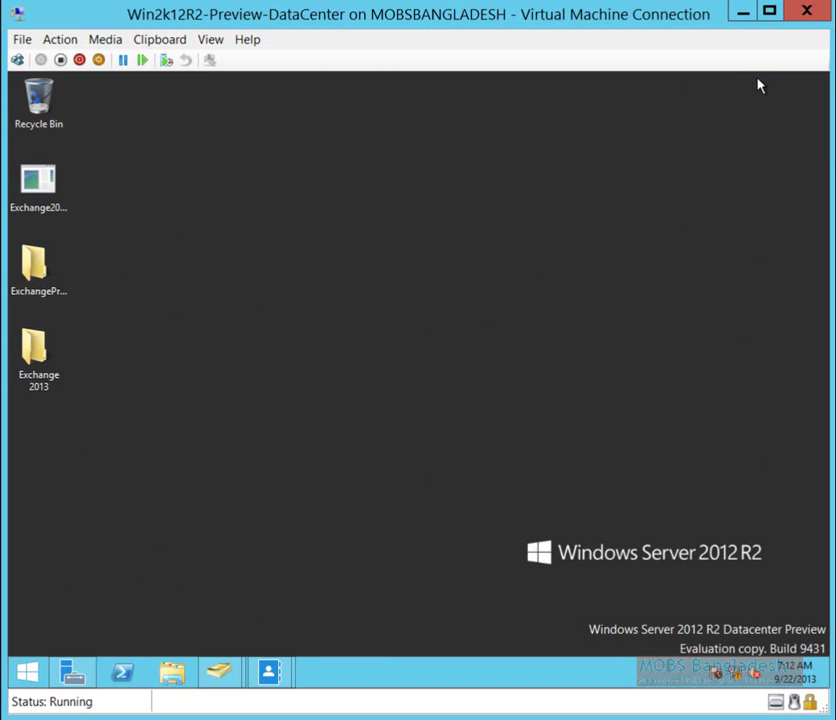
click(76, 674)
click(78, 675)
mouse_move(268, 683)
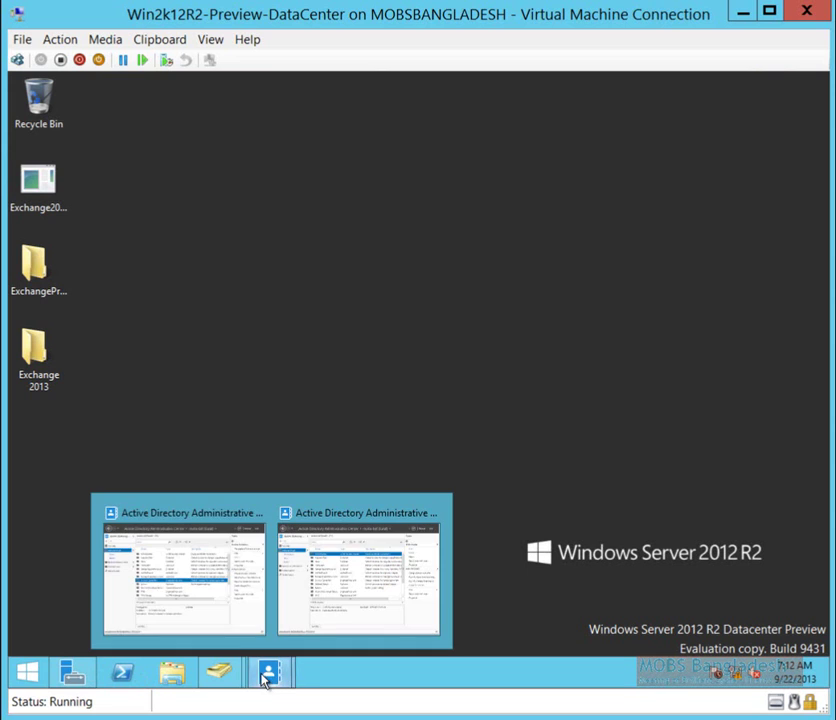
click(195, 592)
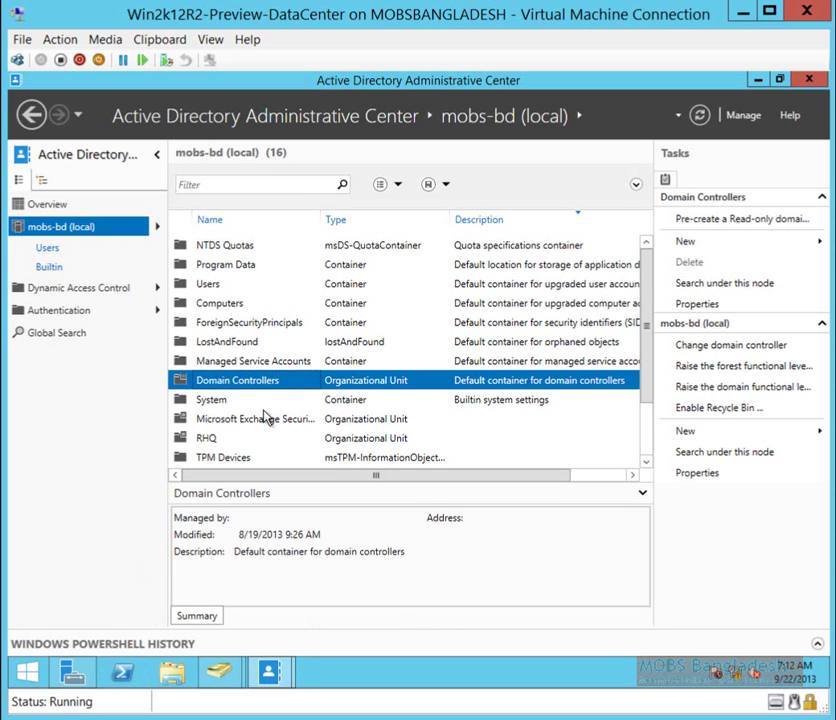
click(700, 116)
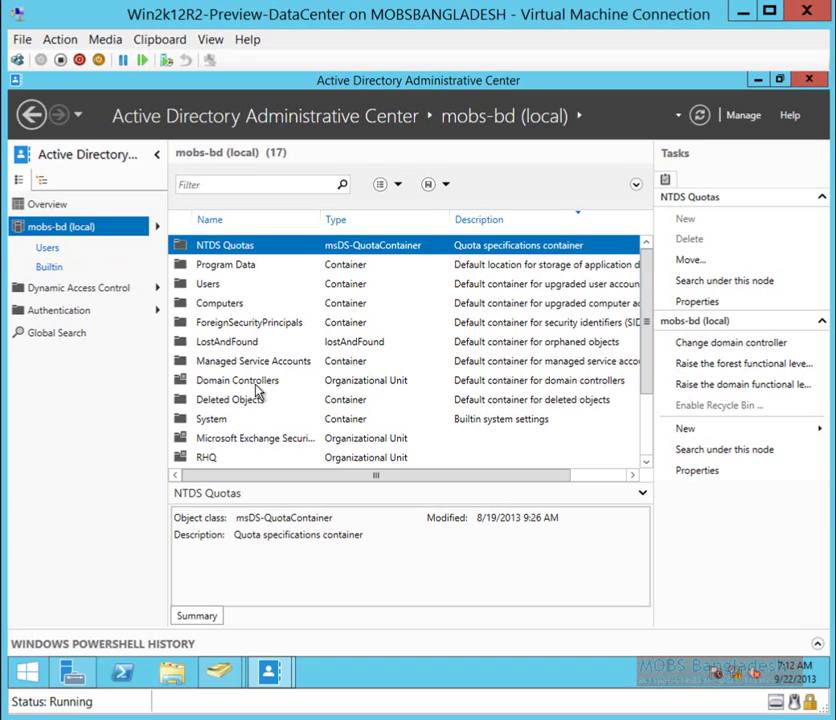
Open Deleted Objects, check the Admin OU in Users and Computers, then select both deleted users
click(228, 403)
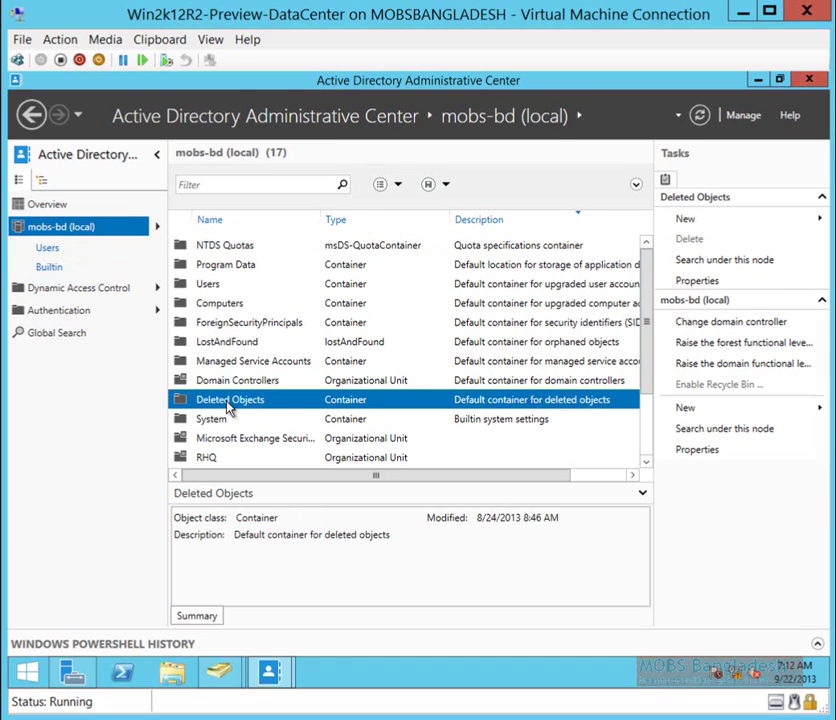
double_click(228, 403)
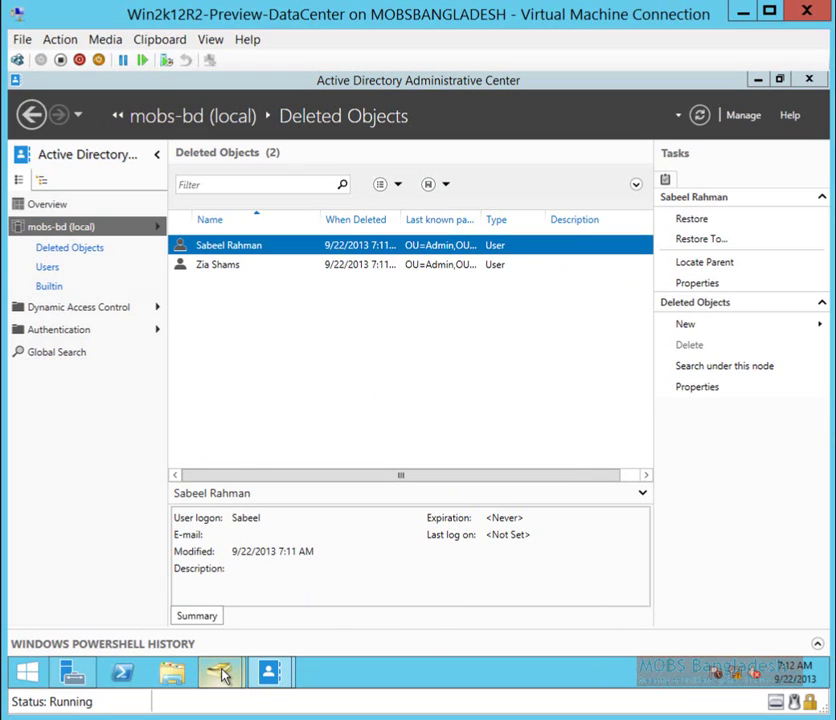
mouse_move(222, 677)
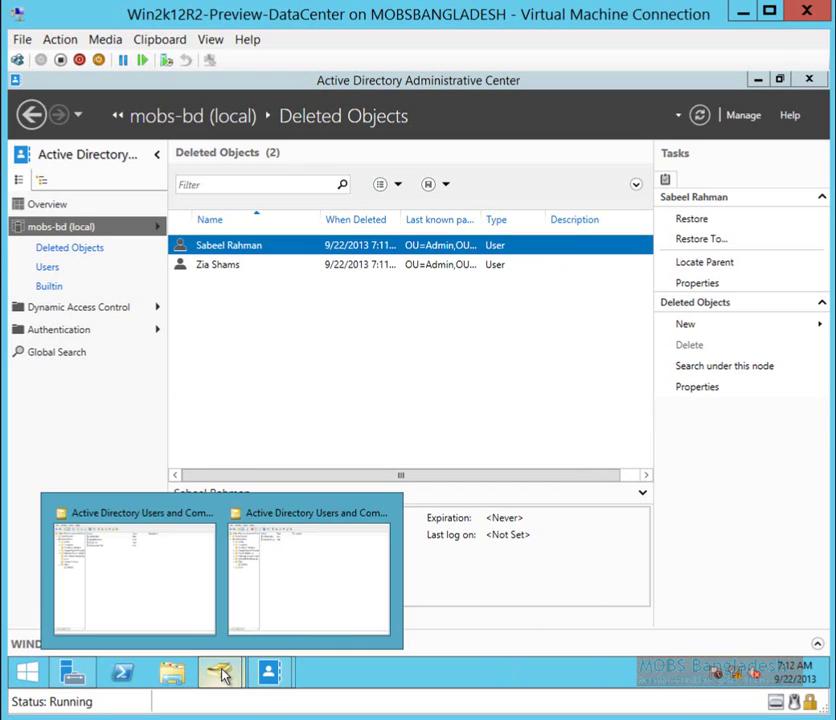
click(156, 590)
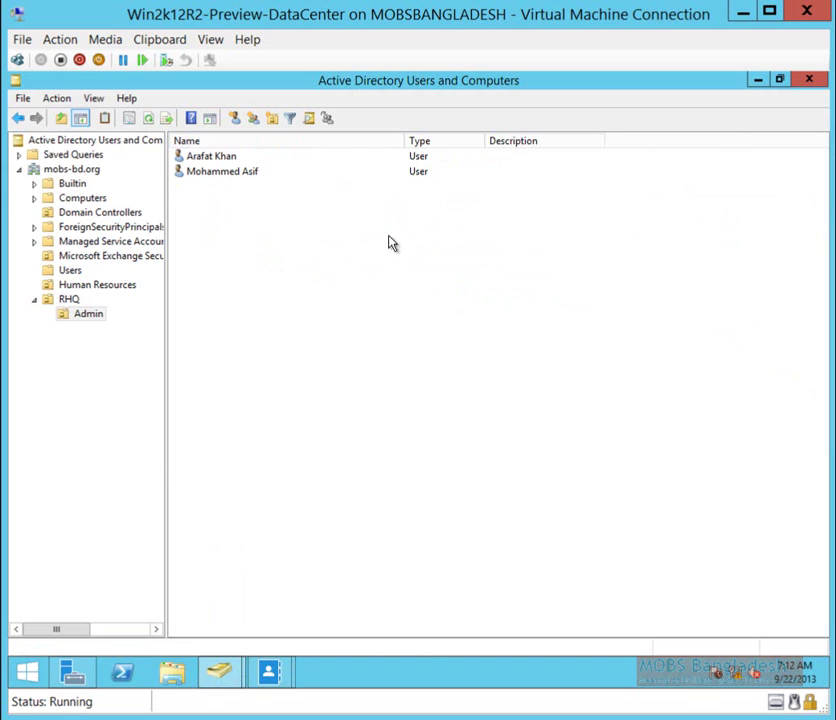
click(810, 82)
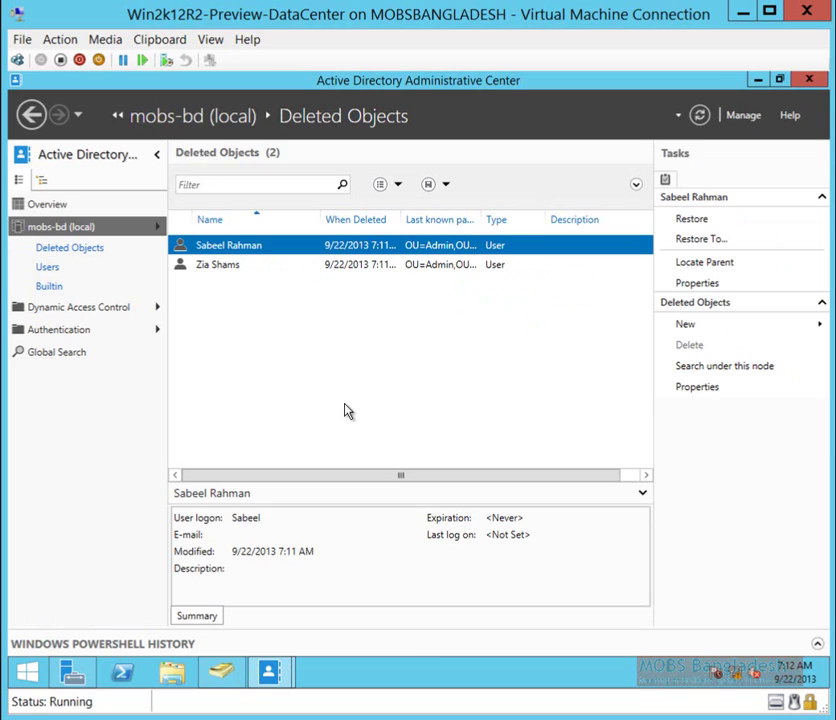
ctrl+click(219, 268)
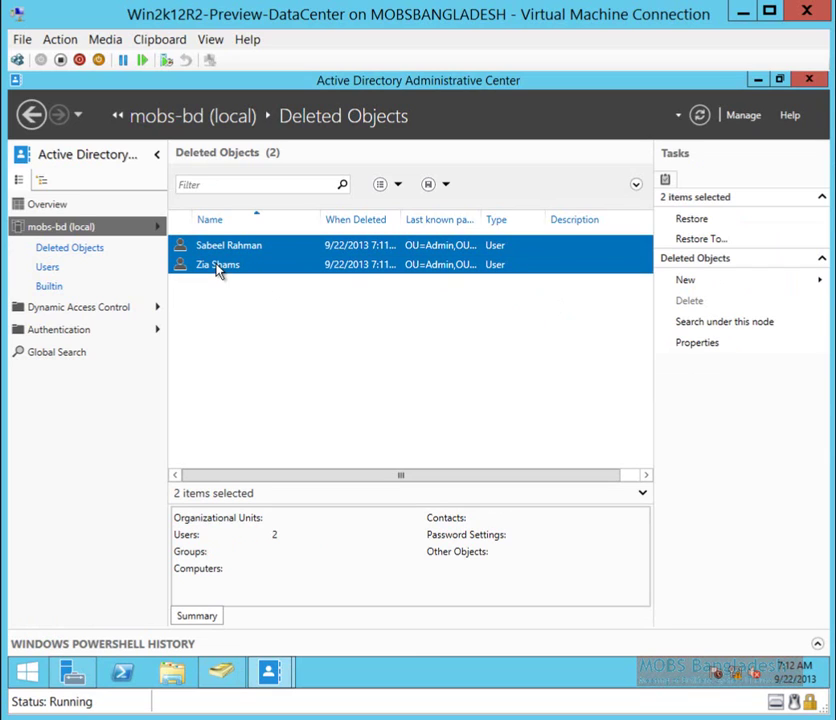
Restore both deleted users to RHQ\Admin with Restore To..., emptying Deleted Objects
click(721, 243)
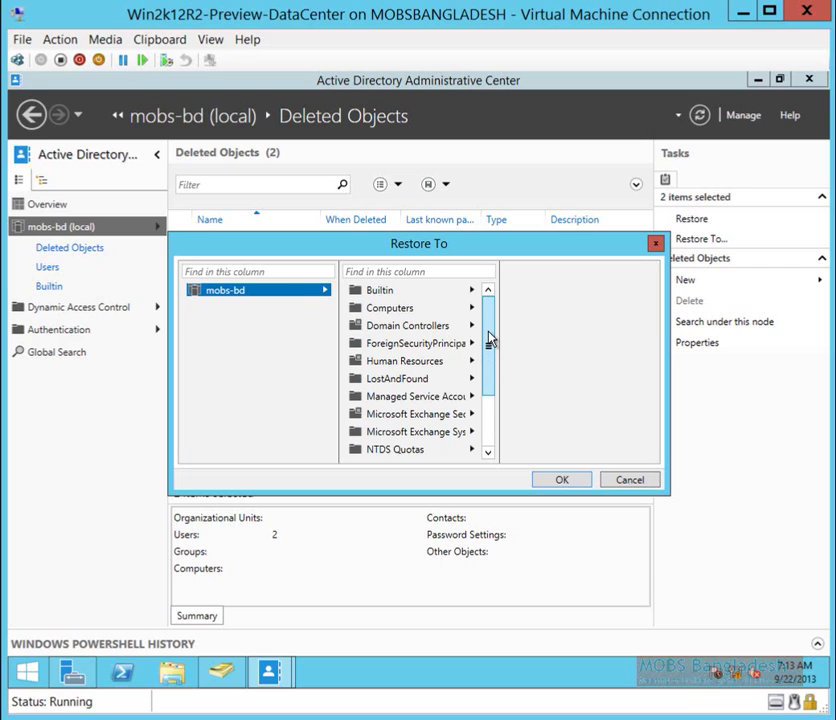
drag(489, 341, 489, 392)
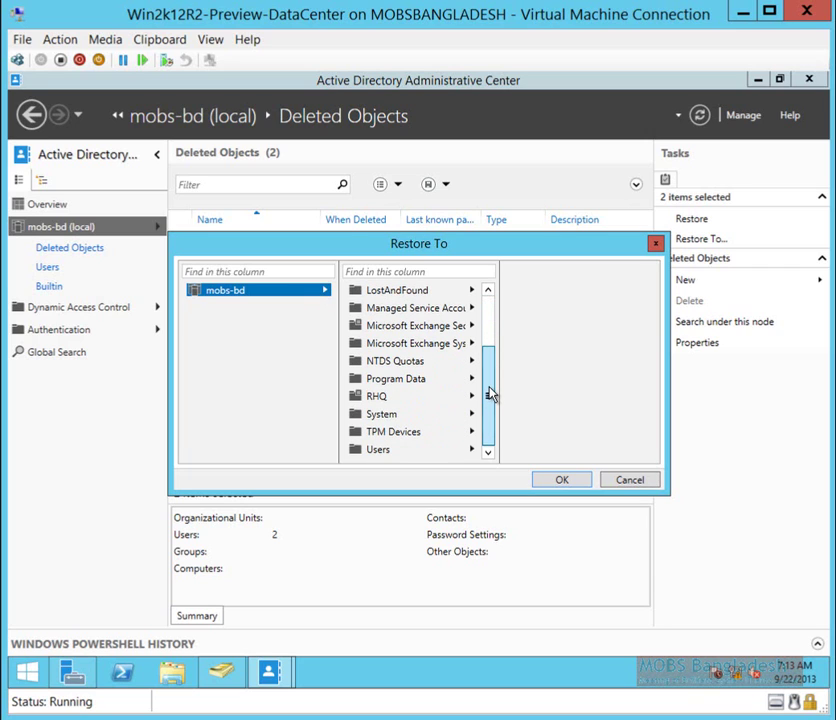
click(377, 397)
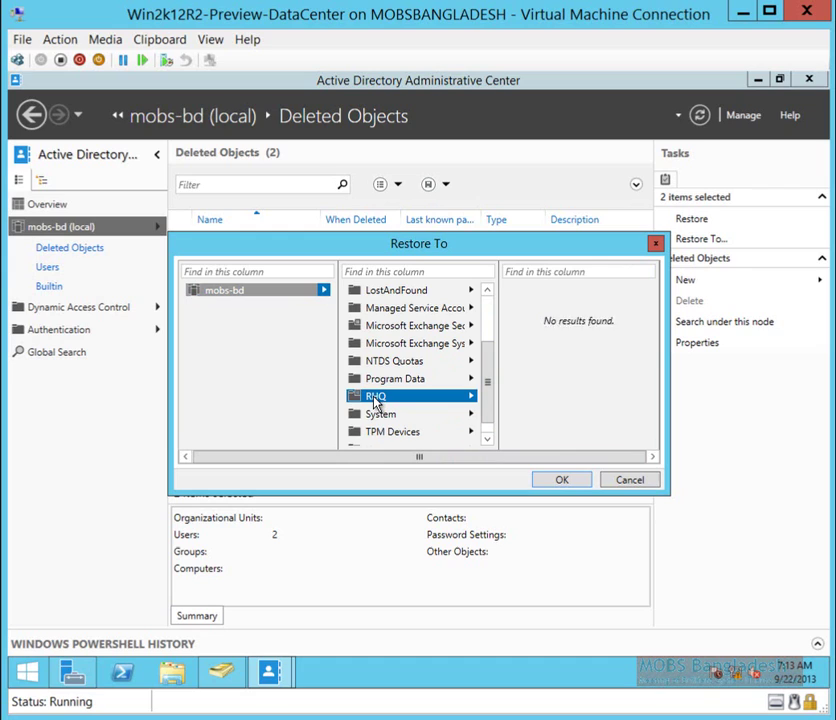
click(540, 292)
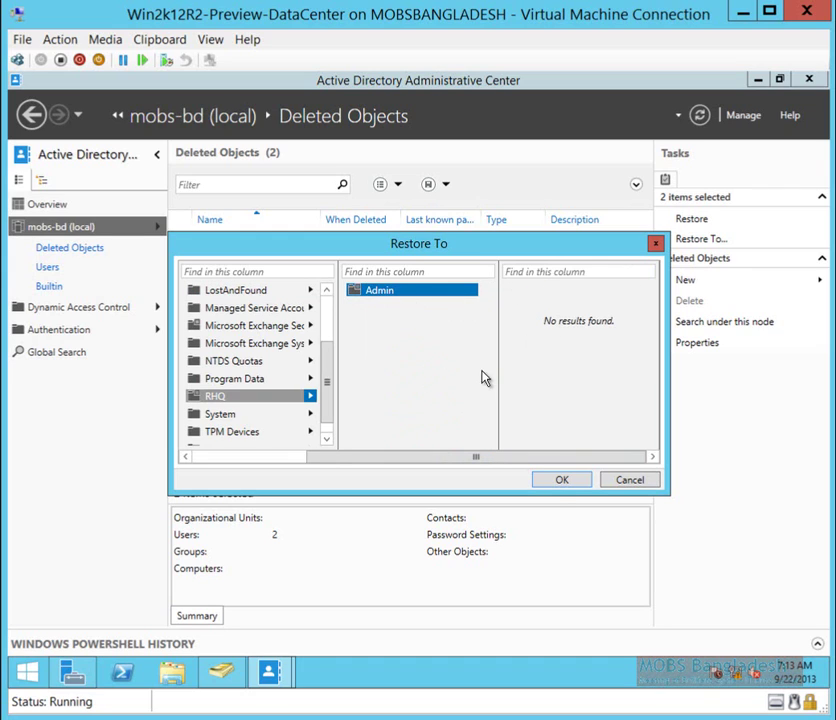
click(560, 484)
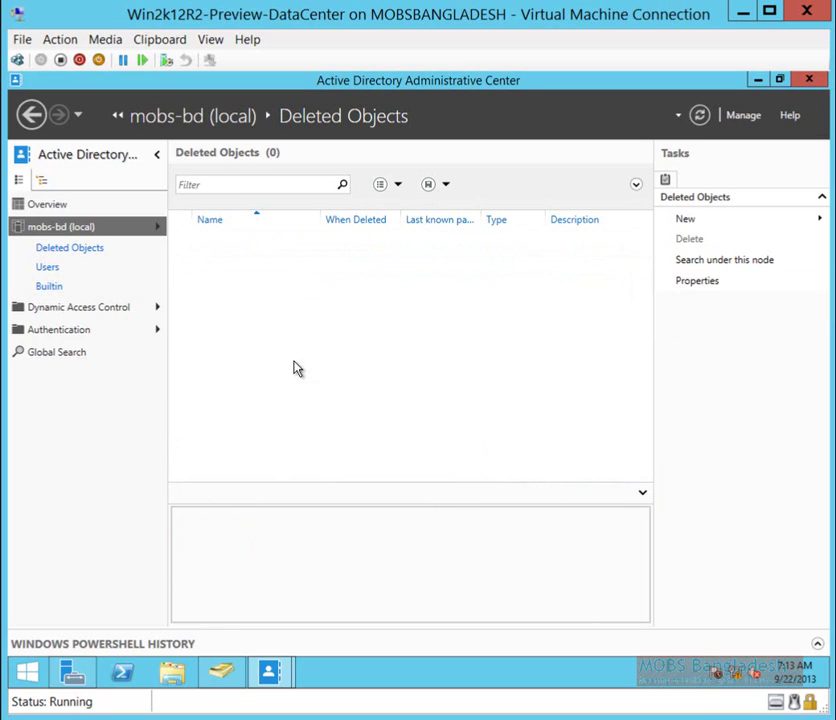
Refresh the Admin OU in Users and Computers to confirm all four users, then minimize it
click(759, 81)
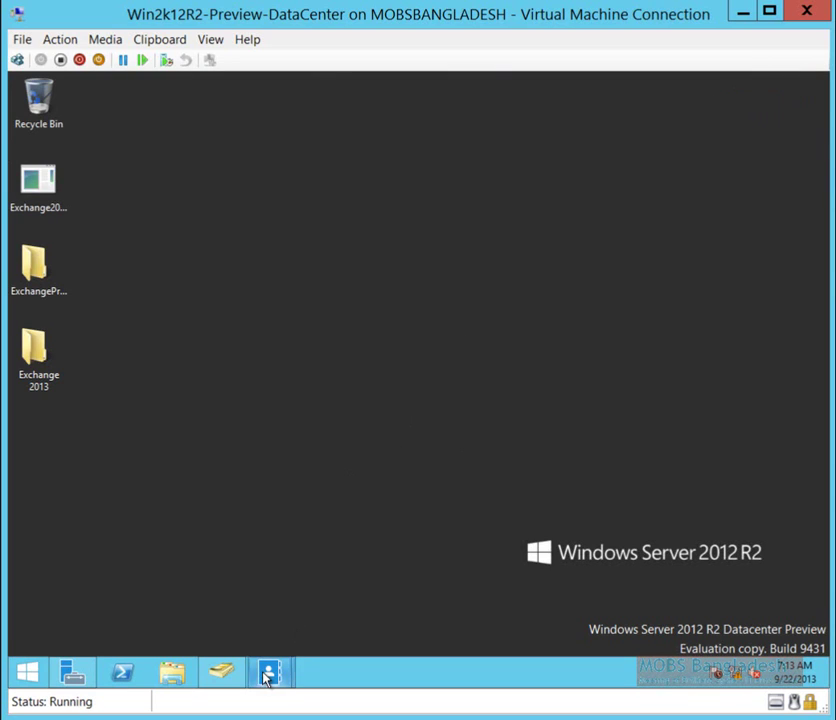
click(223, 676)
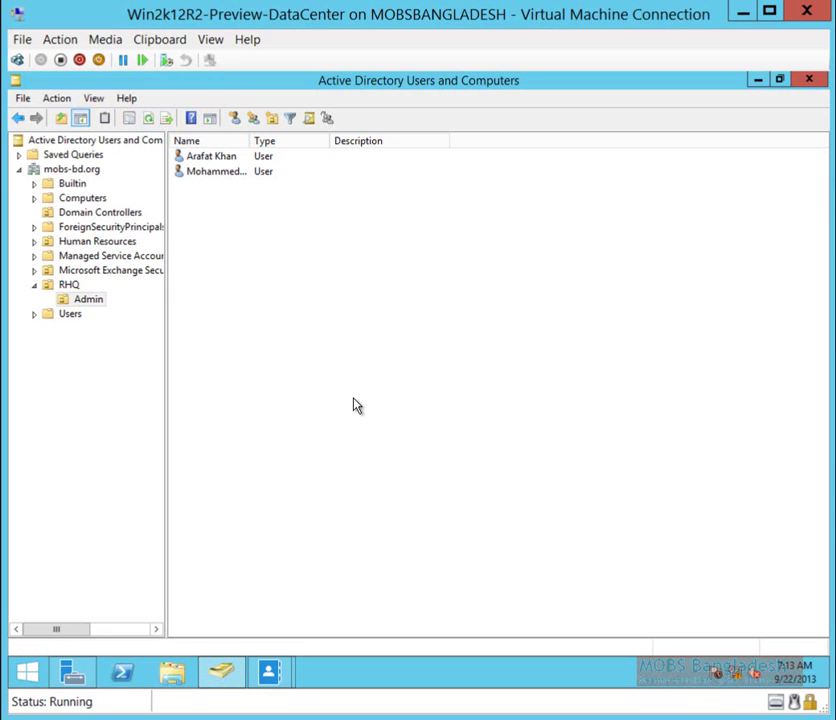
key(F5)
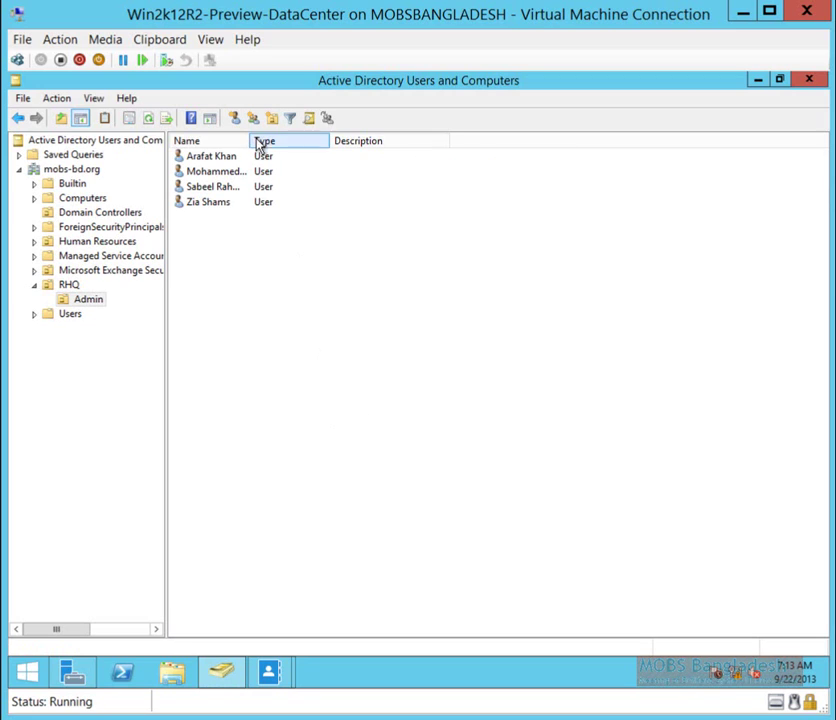
drag(248, 140, 369, 168)
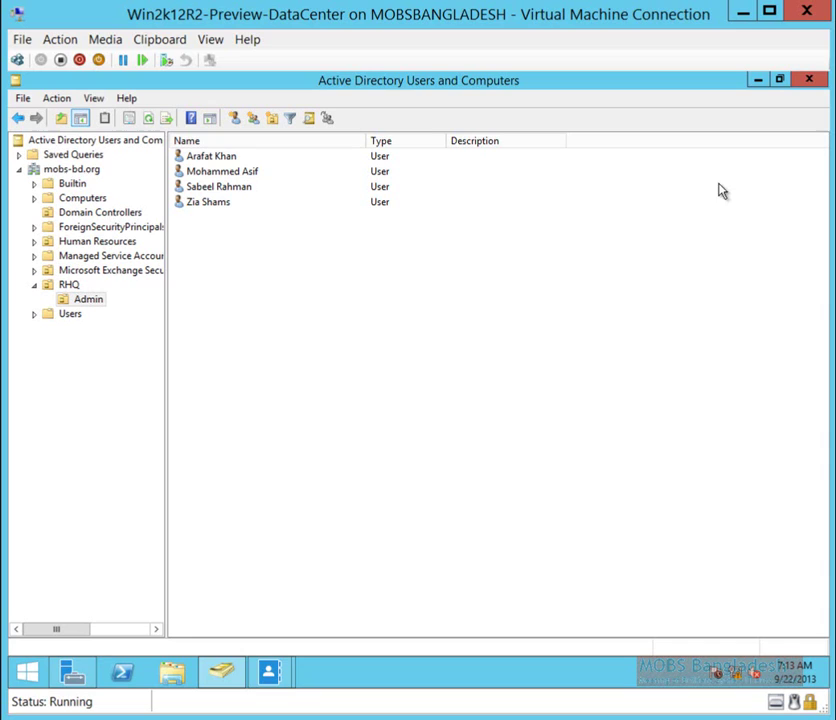
click(757, 82)
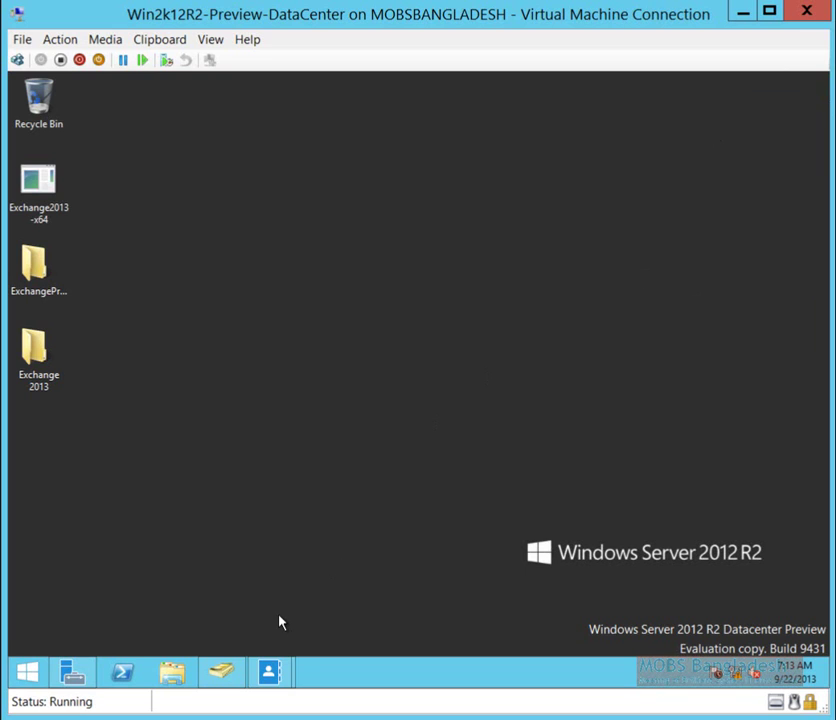
click(222, 674)
click(222, 674)
mouse_move(270, 674)
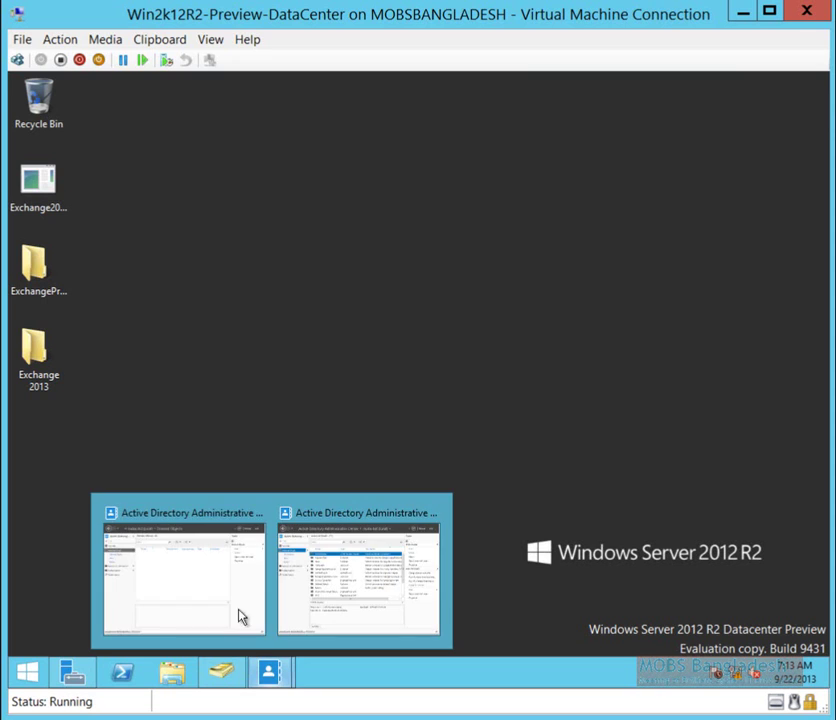
click(364, 569)
click(249, 403)
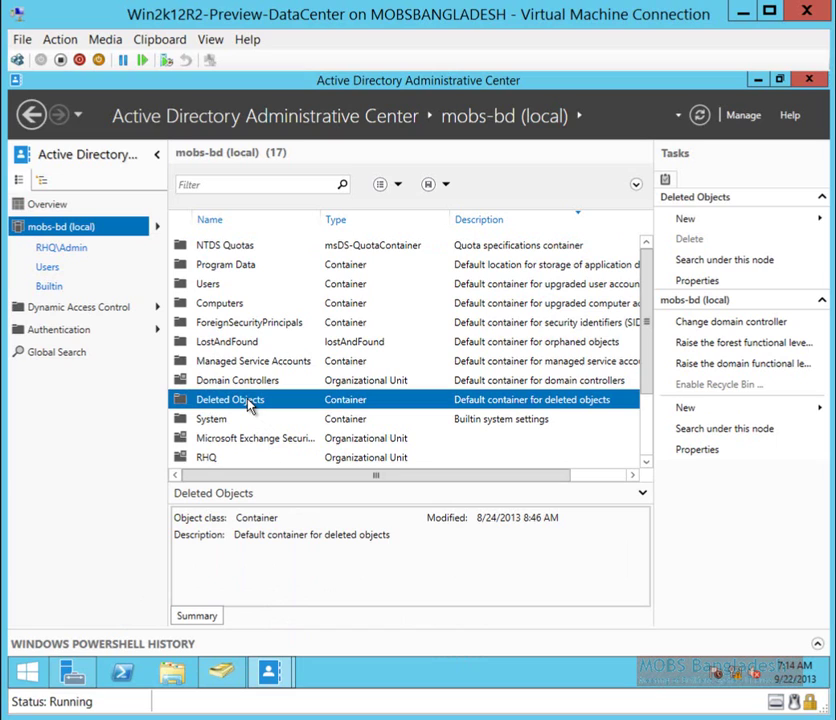
click(756, 78)
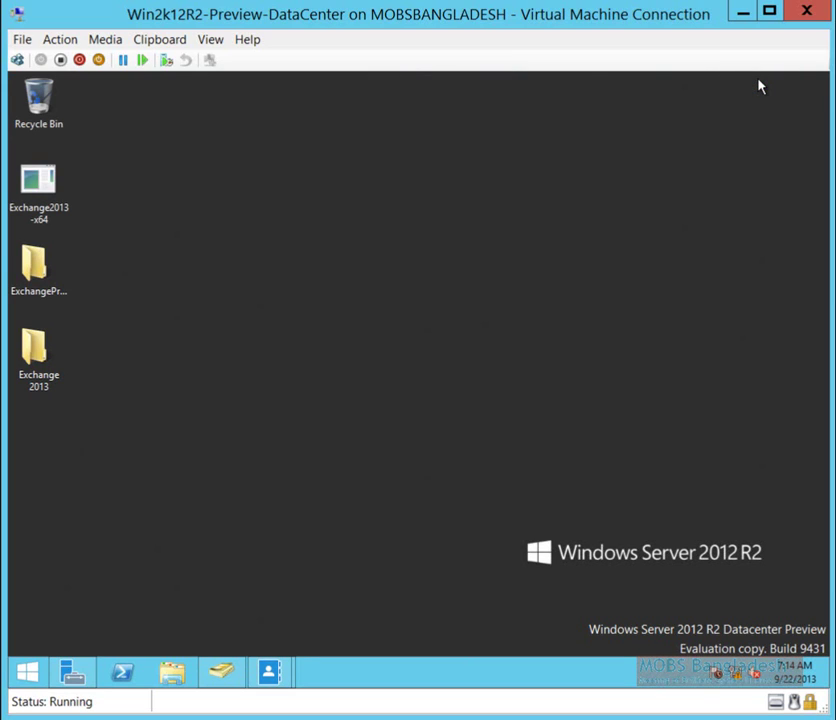